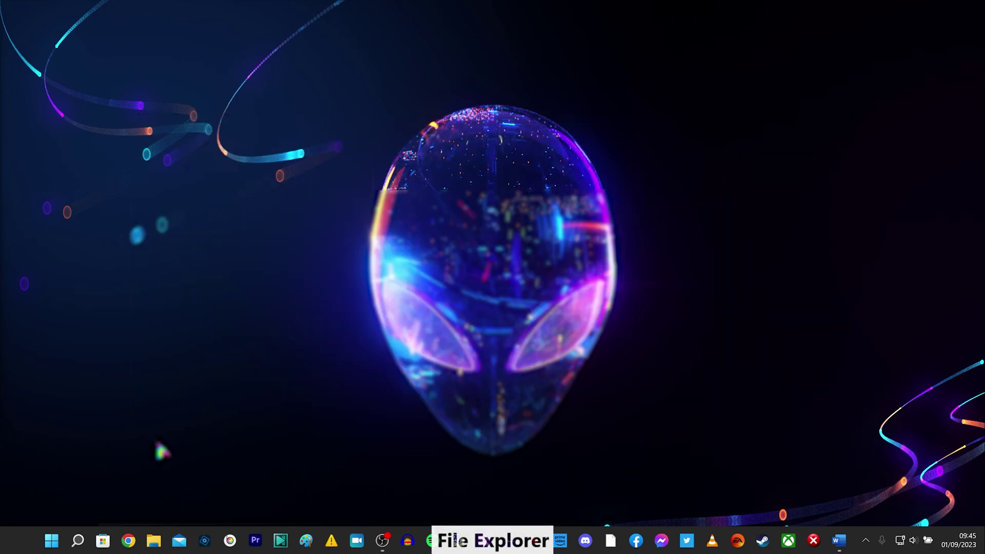
Step: Open File Explorer and browse from OS (C:) into Users, your user folder, AppData\Local
left_click(152, 541)
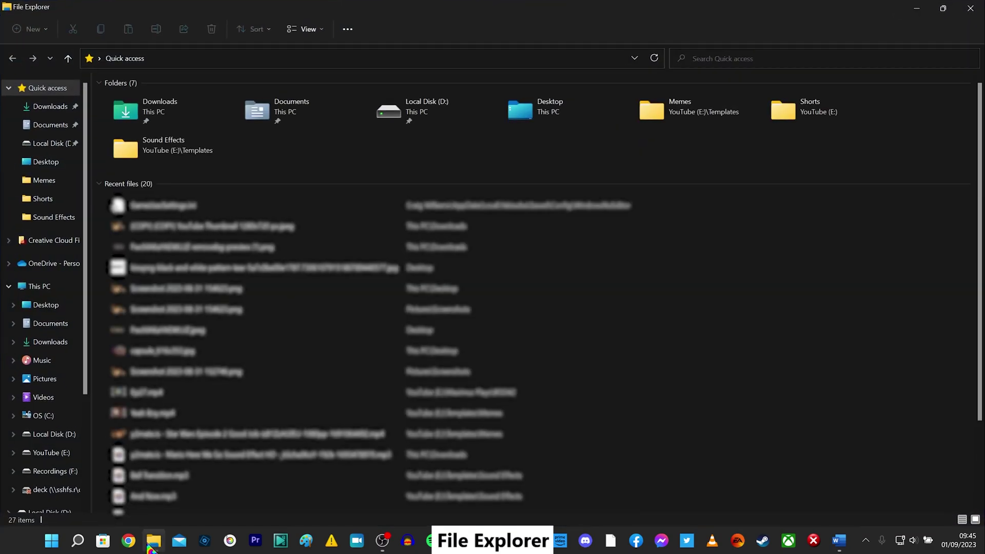
left_click(43, 416)
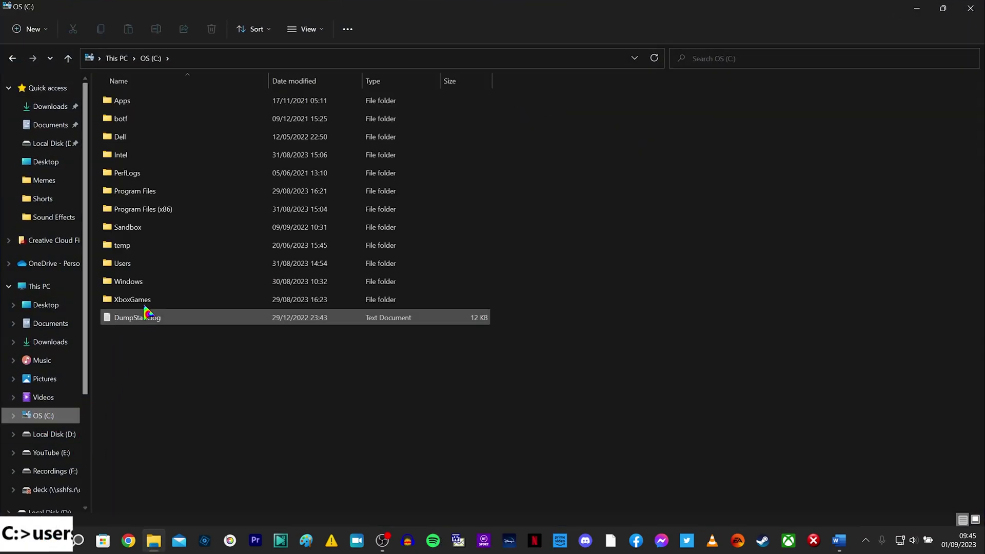
double_click(140, 264)
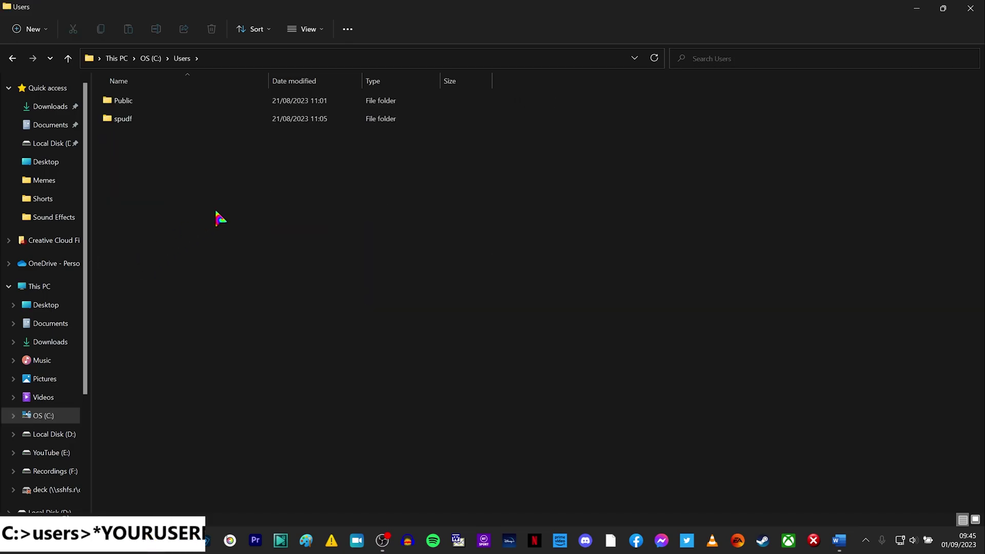
double_click(173, 120)
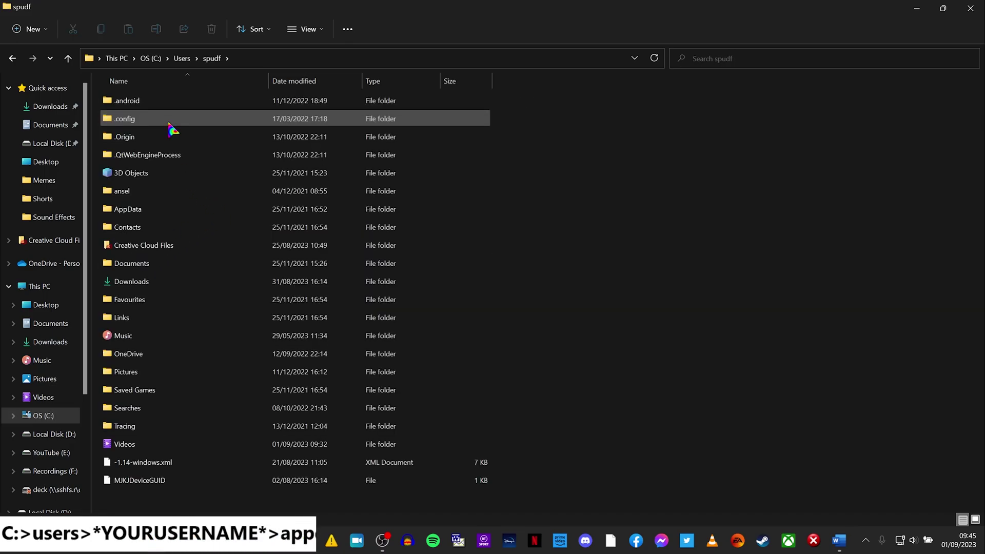
double_click(179, 208)
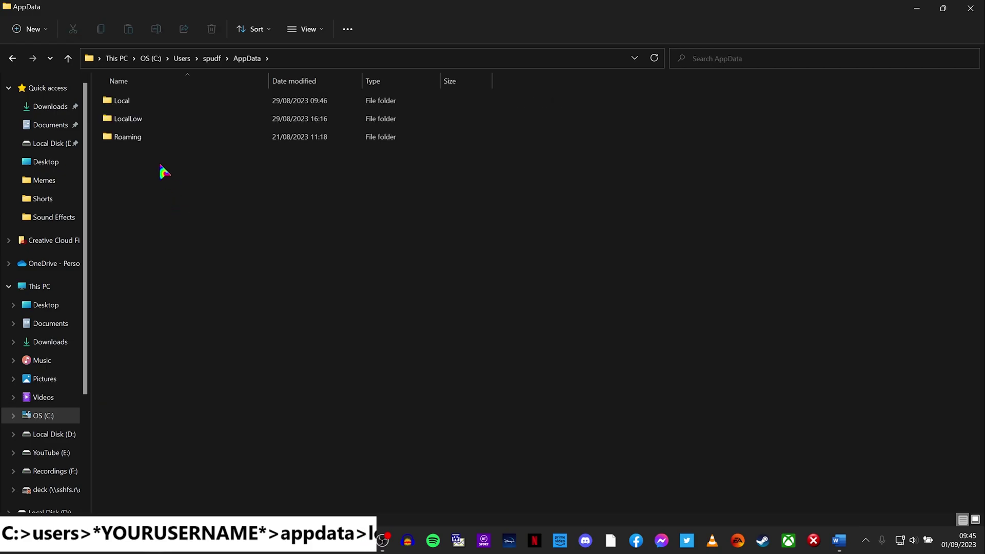
double_click(180, 106)
scroll(221, 221, "down", 5)
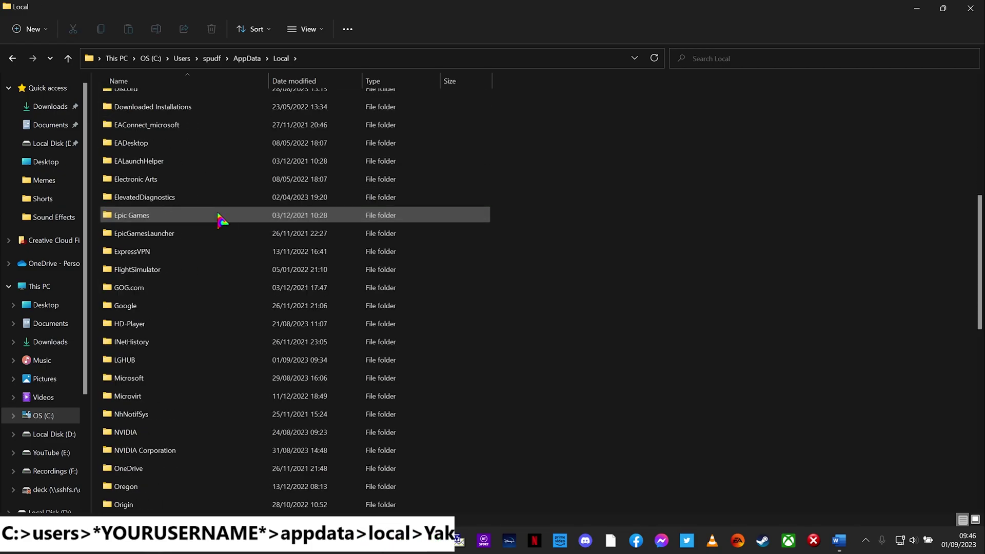
scroll(221, 224, "down", 5)
scroll(200, 231, "down", 5)
scroll(193, 269, "down", 5)
scroll(182, 339, "down", 3)
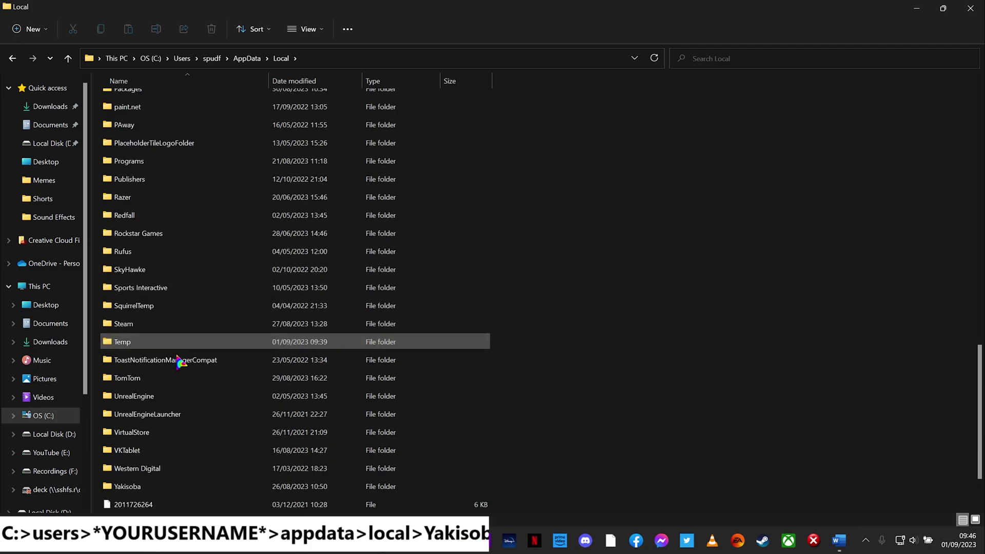
Step: Go into Yakisoba\Saved\Config\WindowsNoEditor and select GameUserSettings.ini
double_click(168, 486)
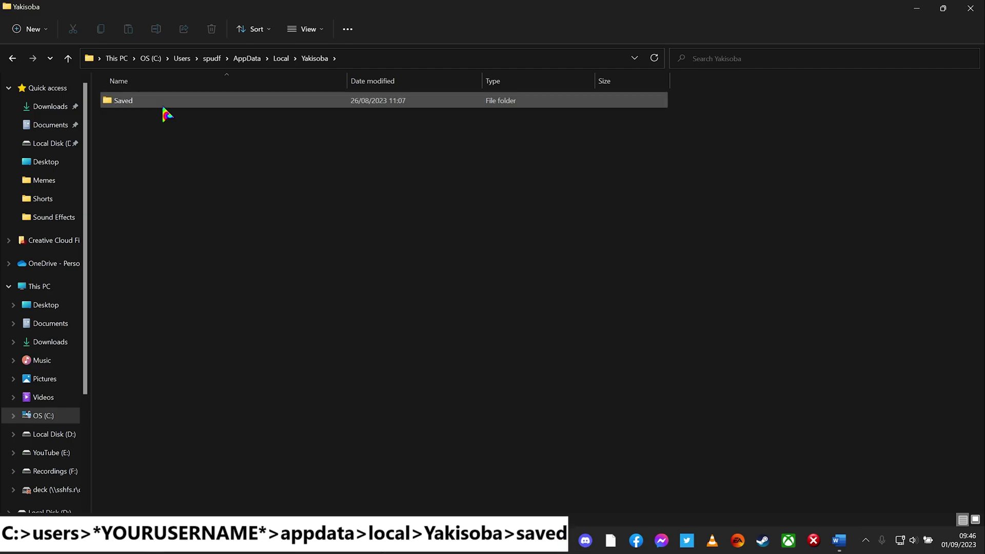
double_click(164, 113)
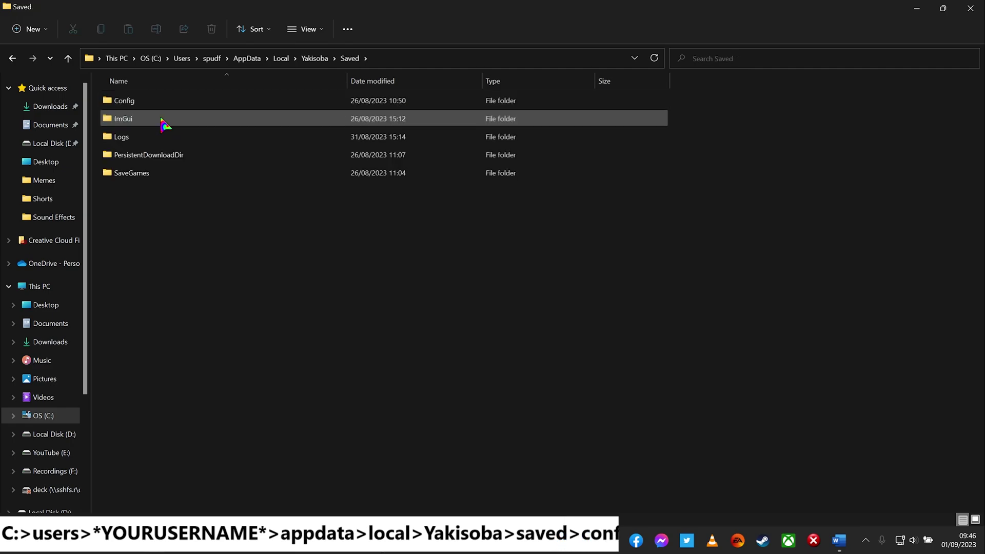
double_click(163, 101)
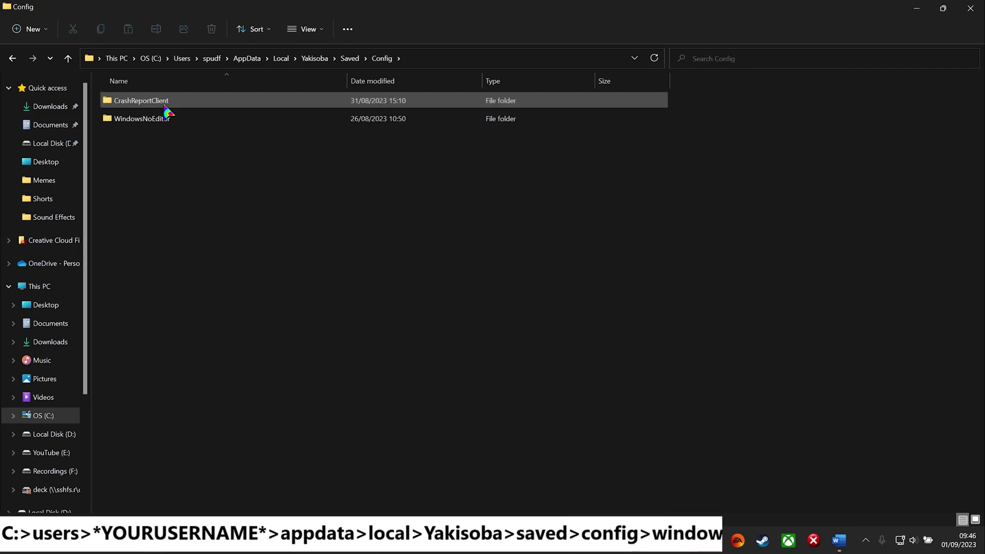
double_click(223, 119)
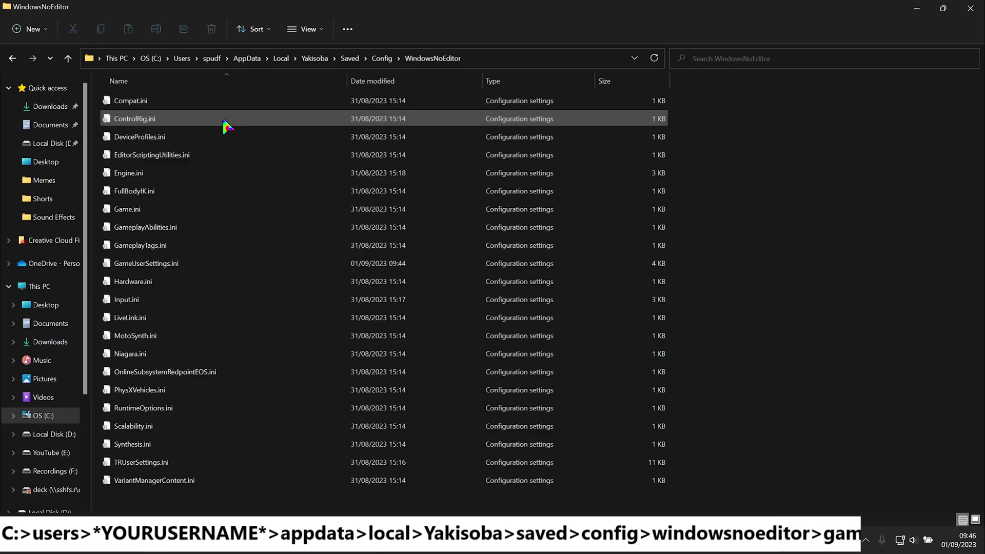
left_click(184, 264)
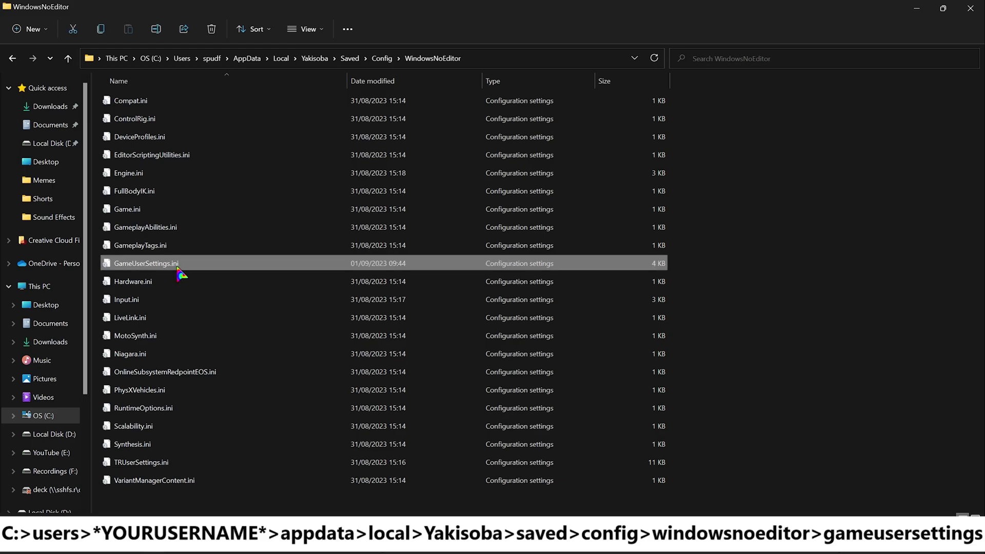
Step: Open GameUserSettings.ini in a maximized Notepad window and scroll down to the bUseVSync=False line
double_click(183, 266)
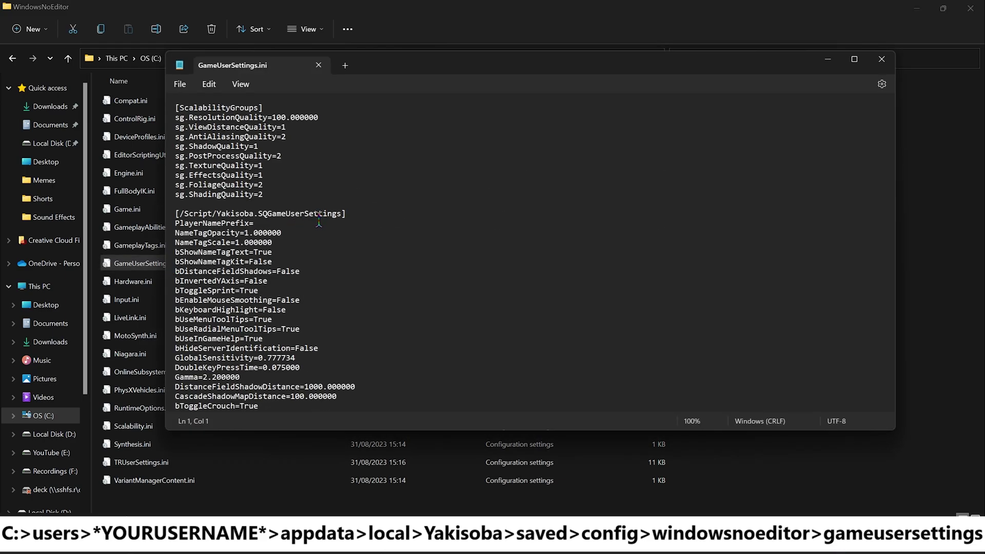
left_click(855, 59)
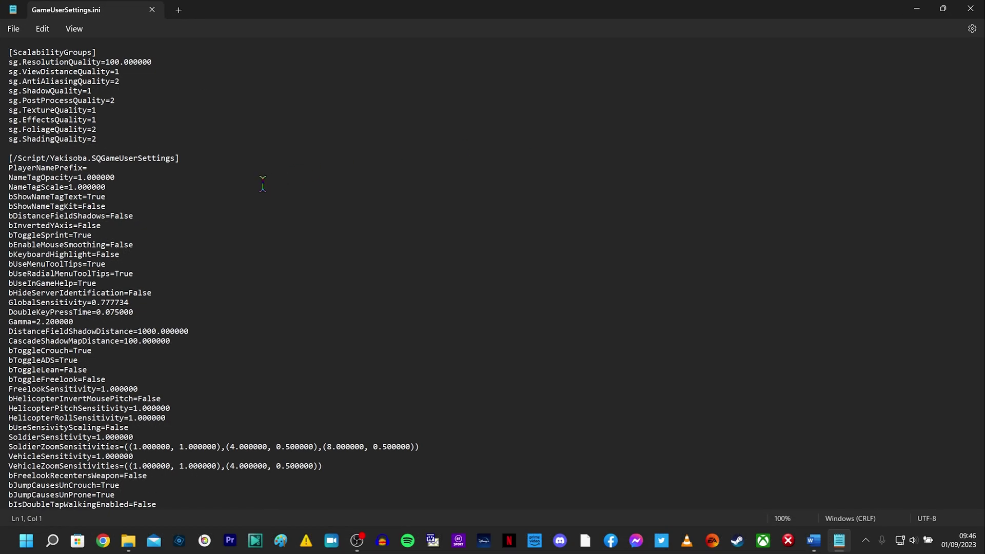
scroll(120, 285, "down", 5)
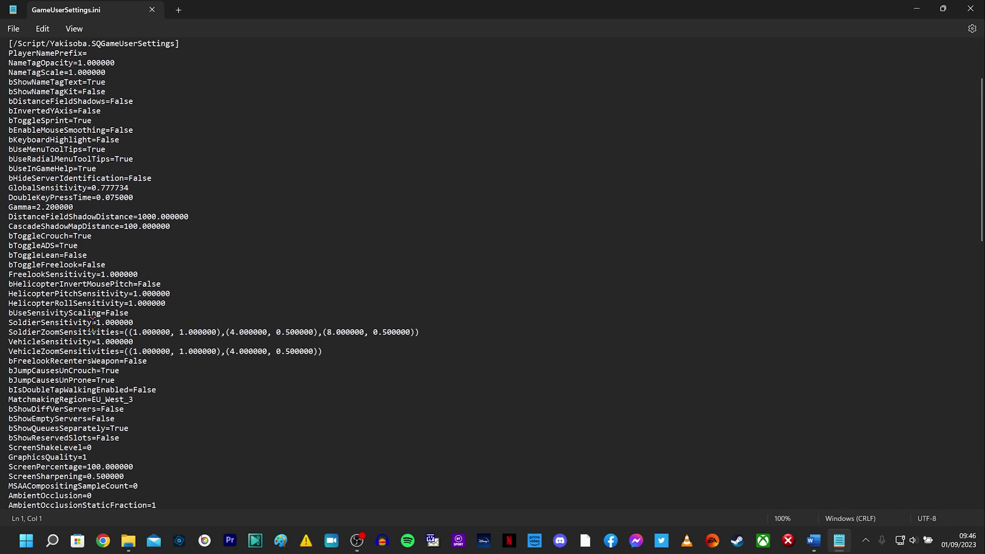
left_click(90, 379)
scroll(90, 379, "down", 5)
scroll(90, 379, "down", 4)
scroll(77, 369, "down", 4)
left_click(46, 440)
scroll(46, 441, "down", 3)
scroll(47, 440, "down", 3)
scroll(50, 425, "down", 1)
scroll(49, 425, "down", 1)
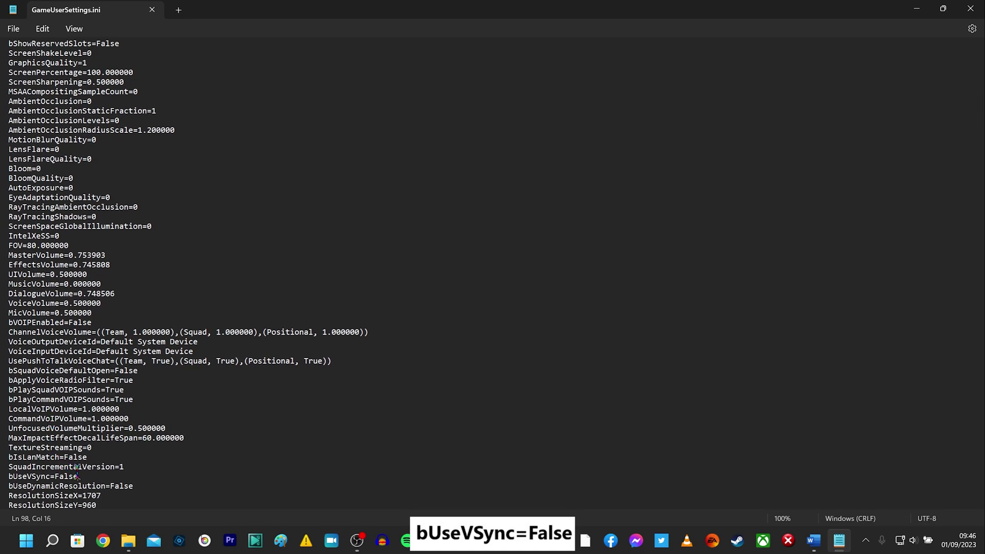
Step: Replace False with True on the bUseVSync line, save the file, and close Notepad and File Explorer
left_click_drag(79, 476, 71, 477)
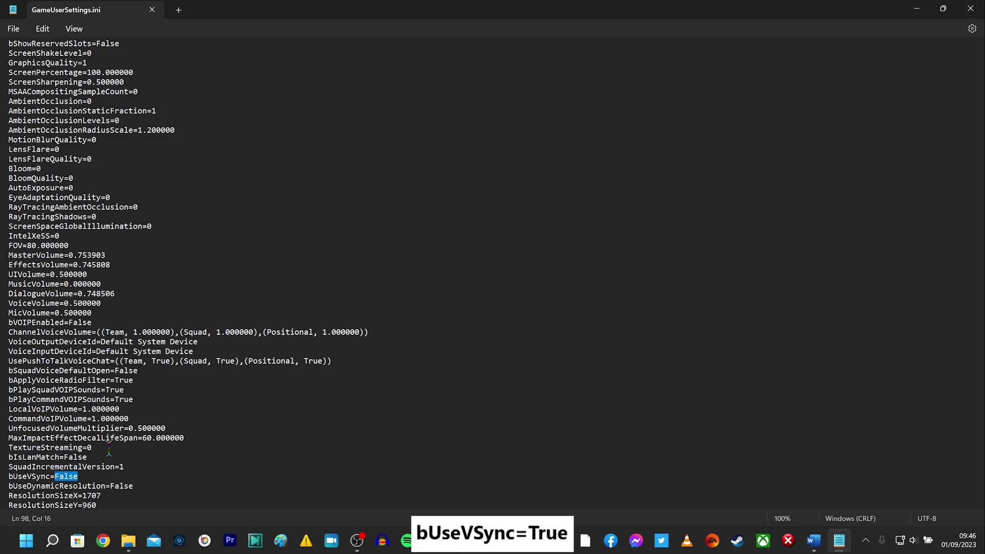
type("Tru")
left_click_drag(74, 477, 32, 474)
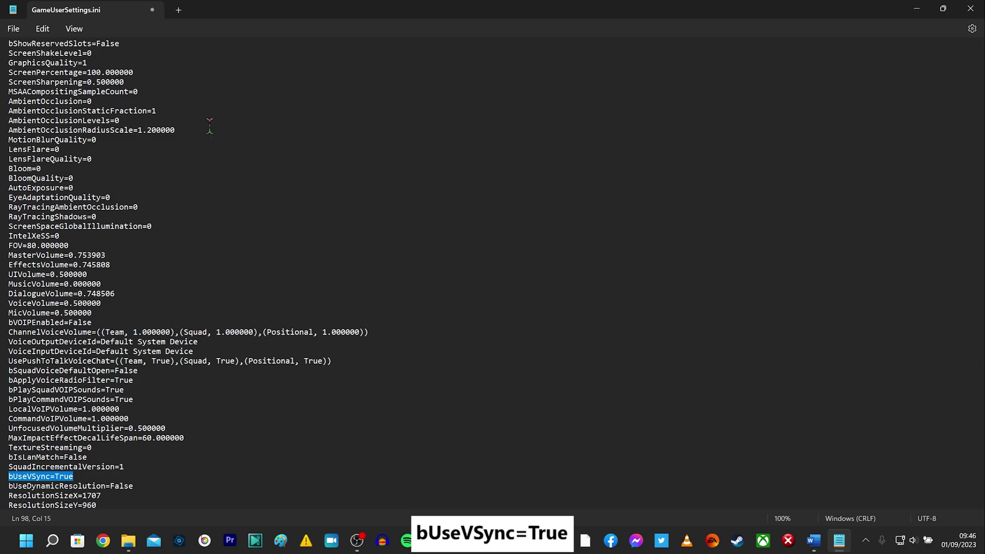
left_click(13, 28)
left_click(56, 108)
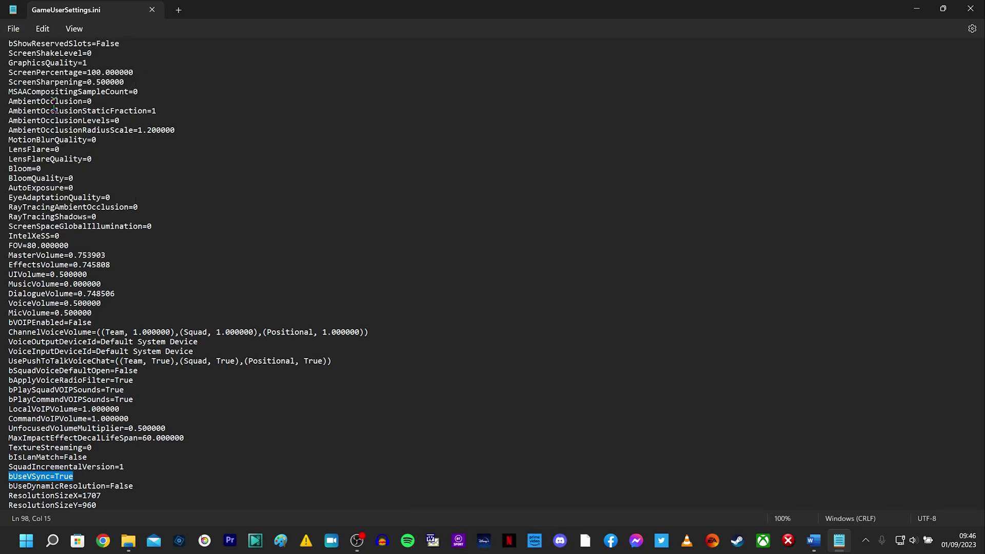
left_click(969, 9)
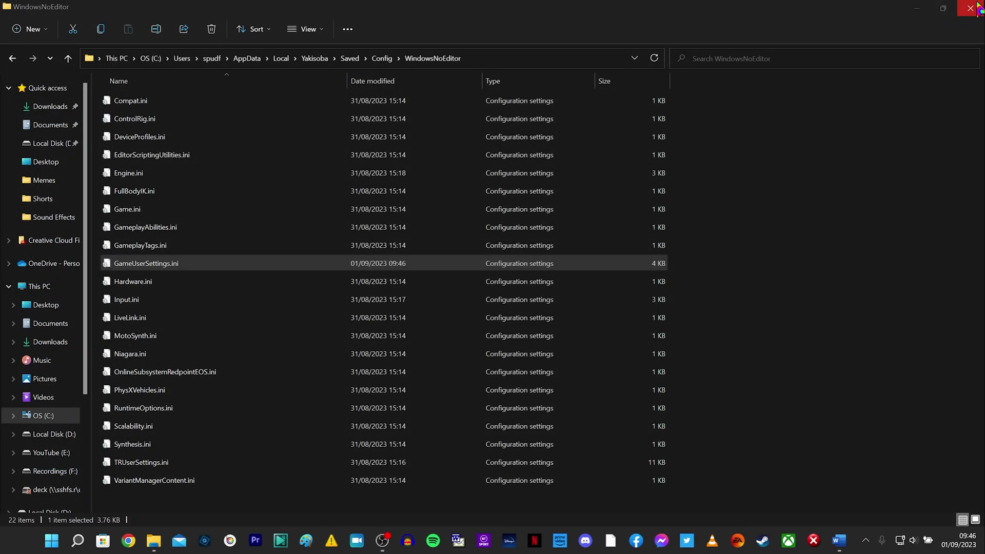
left_click(975, 8)
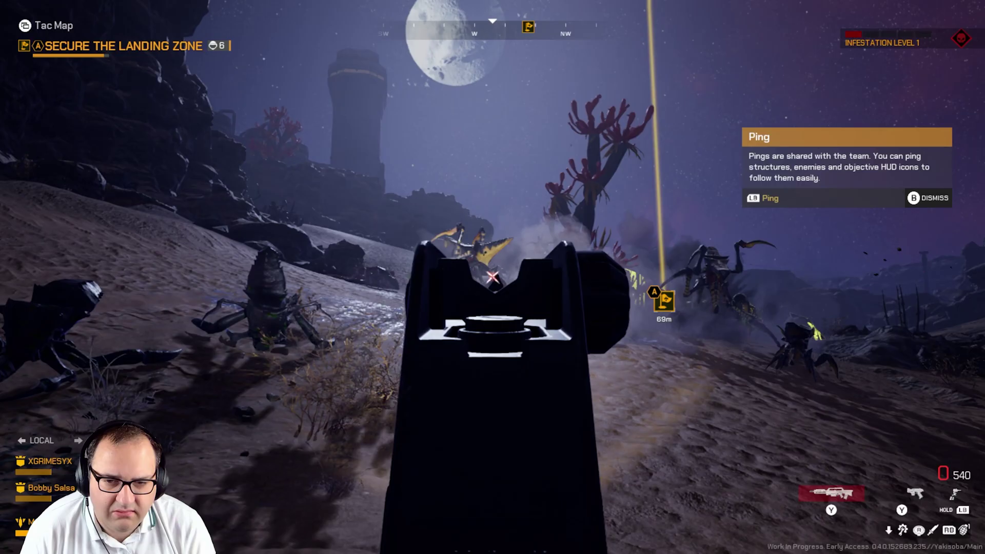